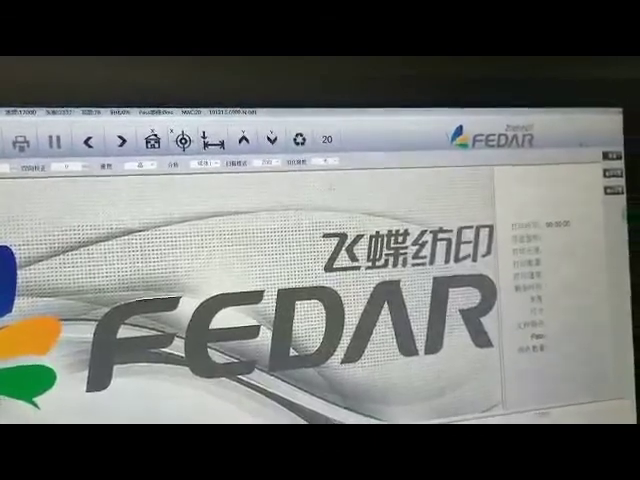
Request closing the first FEDAR copy running as printer 20
{"action": "key", "text": "alt+F4"}
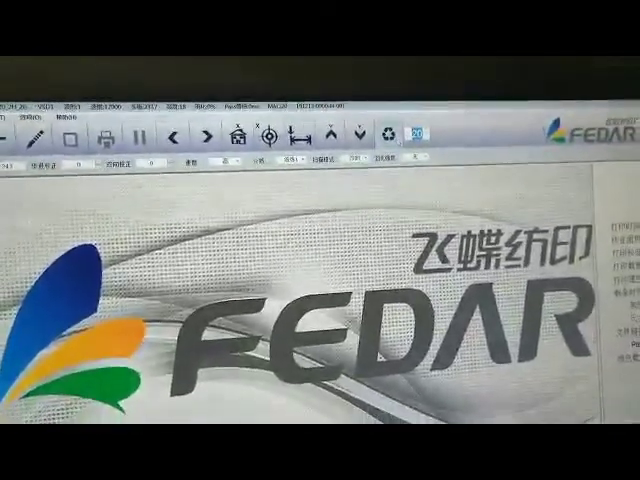
{"action": "type", "text": "21"}
Apply printer ID 21 to the second copy and dismiss the restart warning
{"action": "key", "text": "Return"}
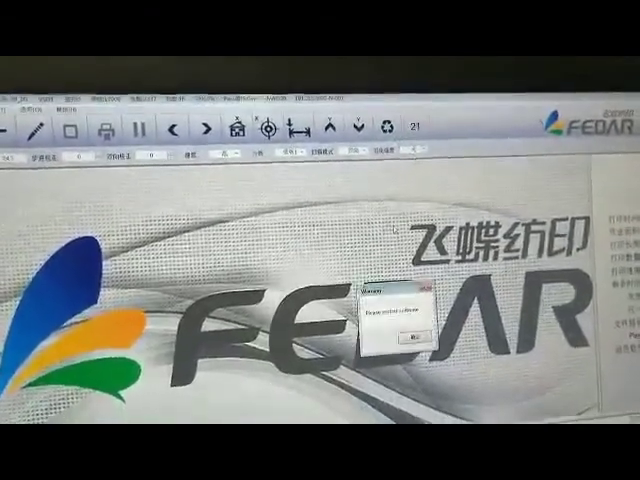
{"action": "key", "text": "Return"}
{"action": "key", "text": "Return"}
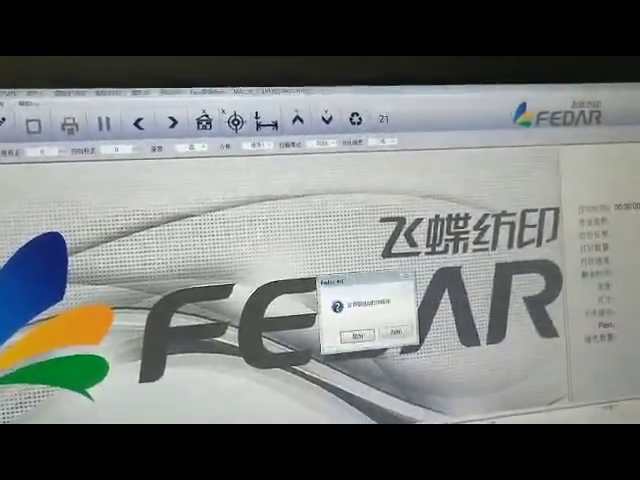